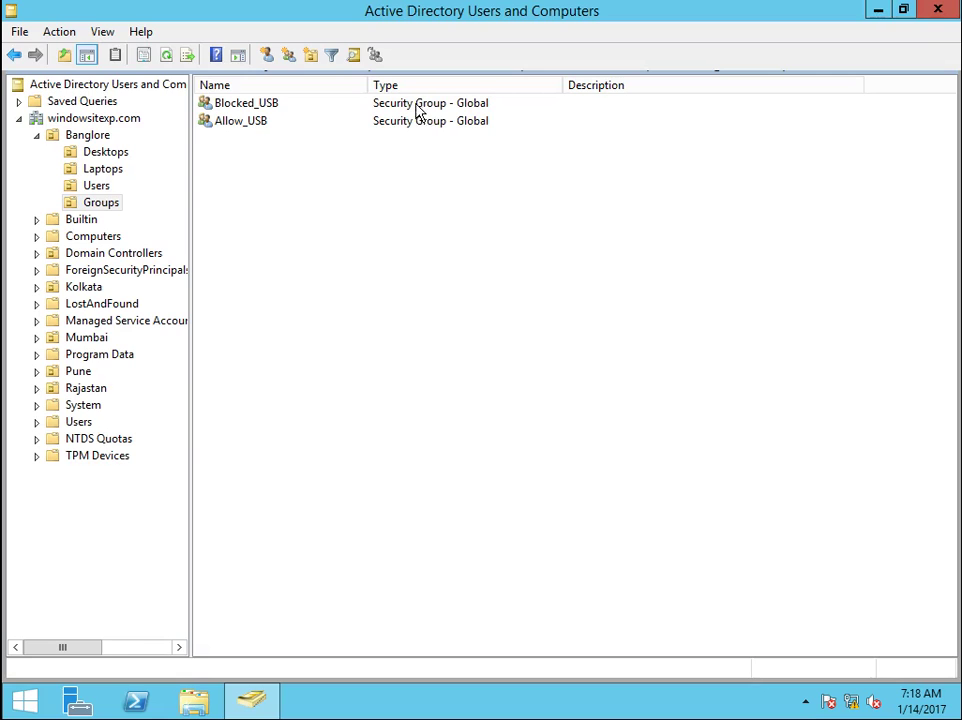
- Browse the domain tree to Banglore and list its Desktops, Laptops, Users and Groups OUs
click(408, 43)
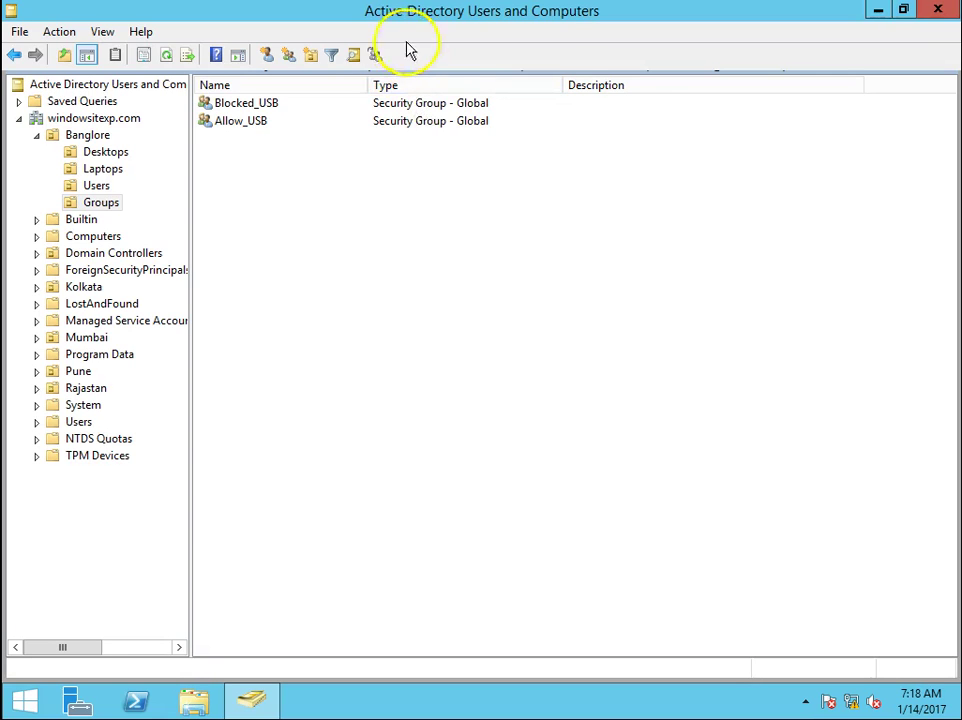
click(565, 16)
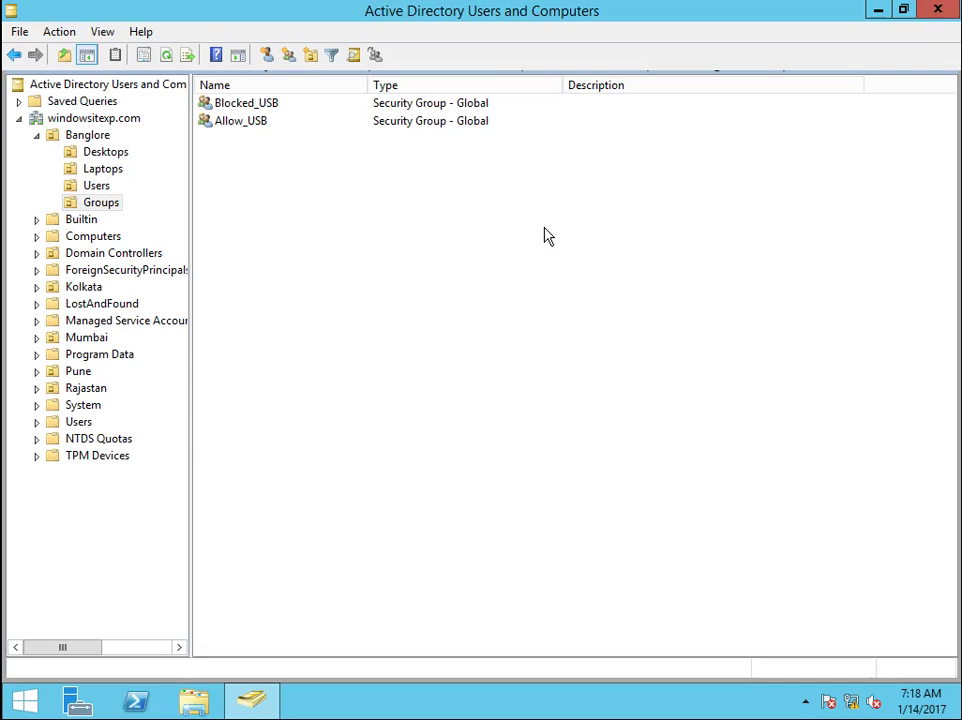
click(563, 121)
click(387, 271)
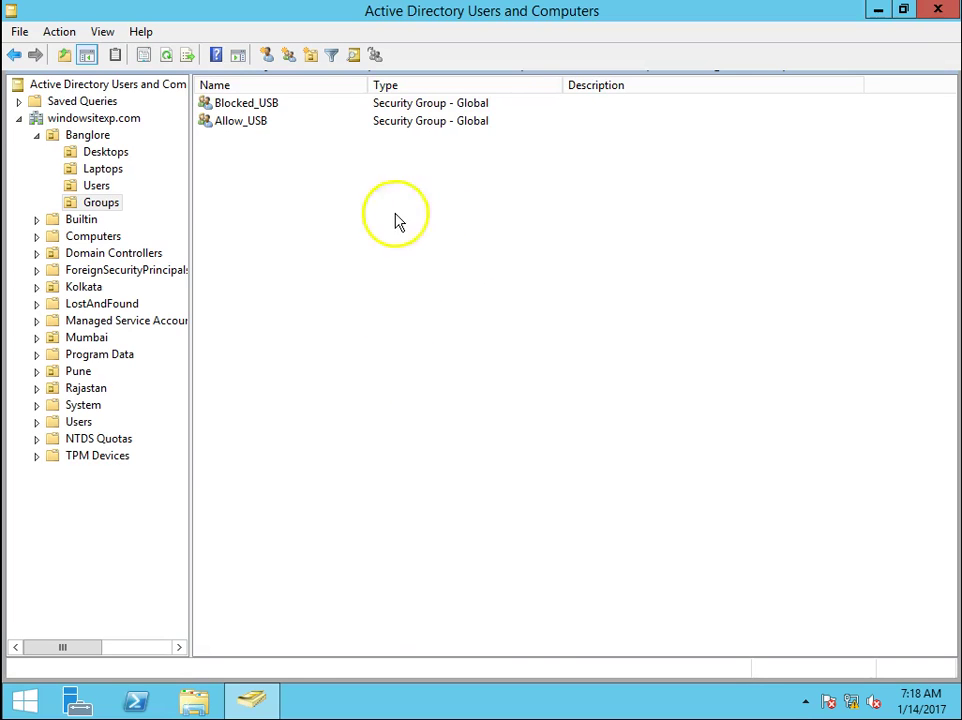
click(110, 119)
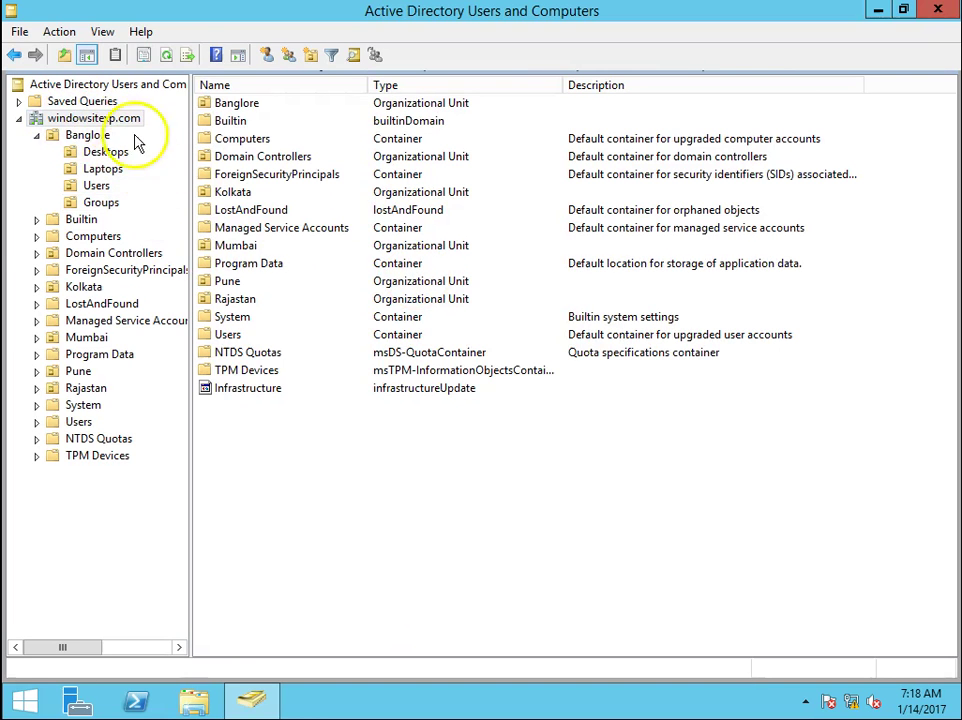
click(88, 137)
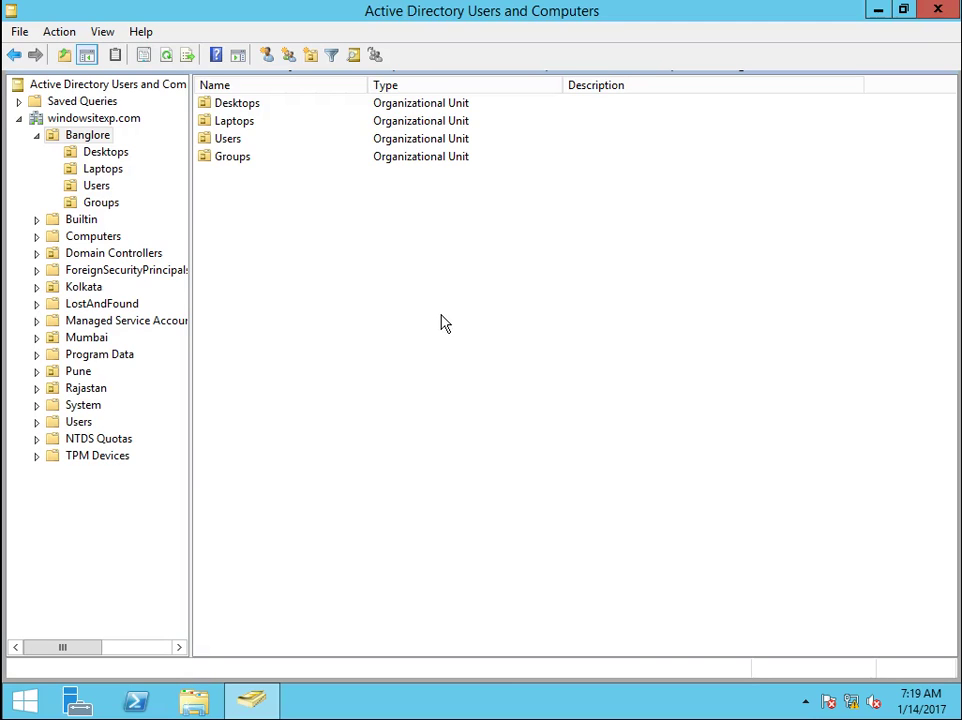
click(461, 296)
click(515, 279)
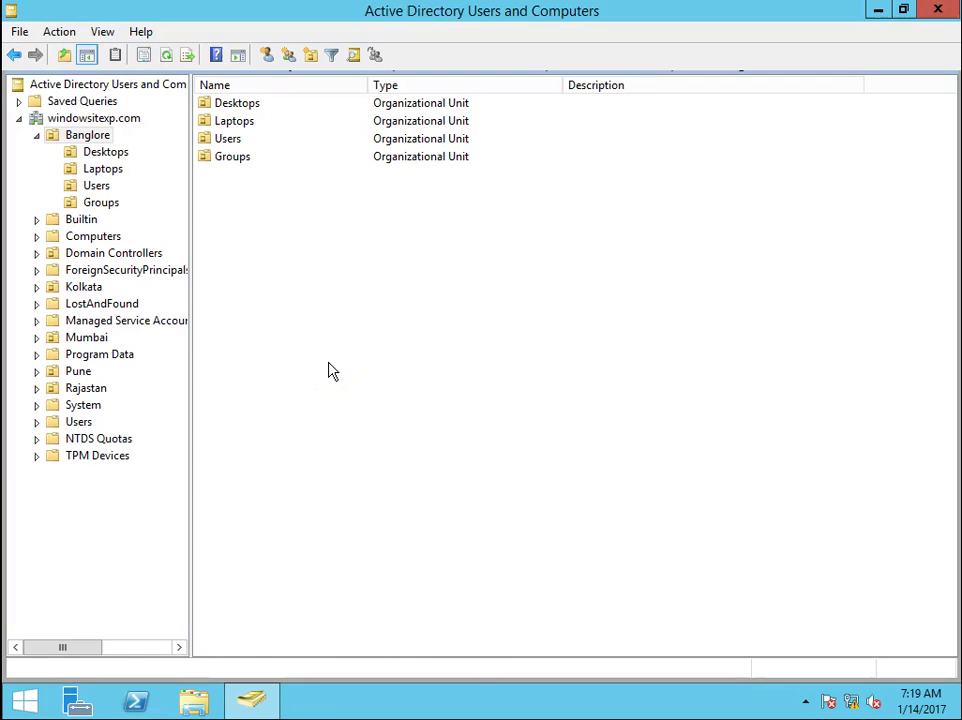
- Launch the Group Policy Management console (gpmc.msc) from the Run prompt
key(super+d)
key(super+r)
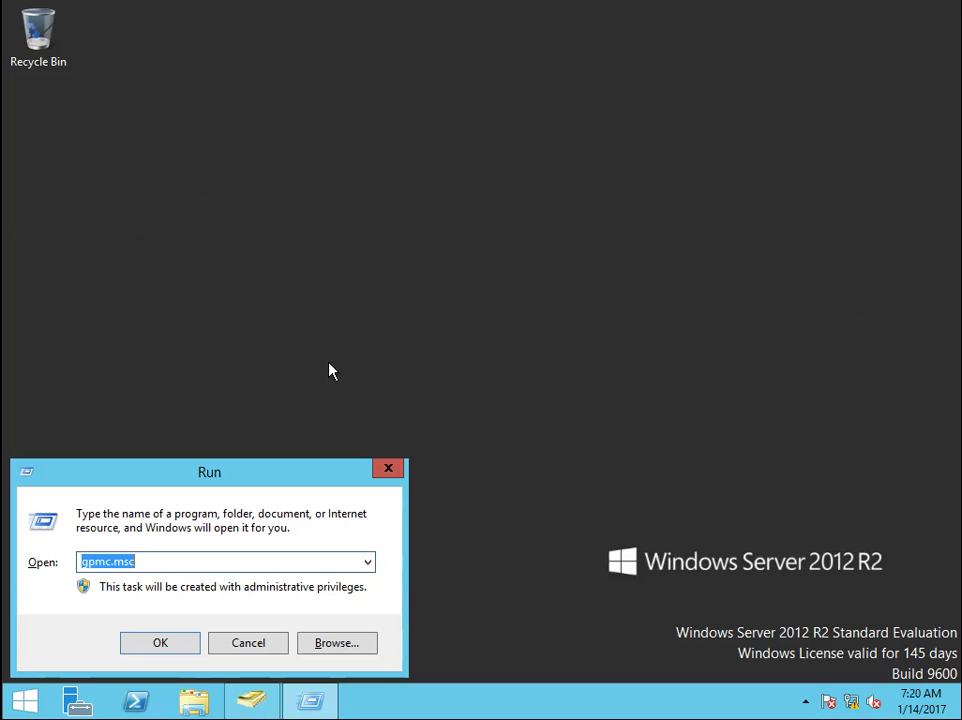
key(Return)
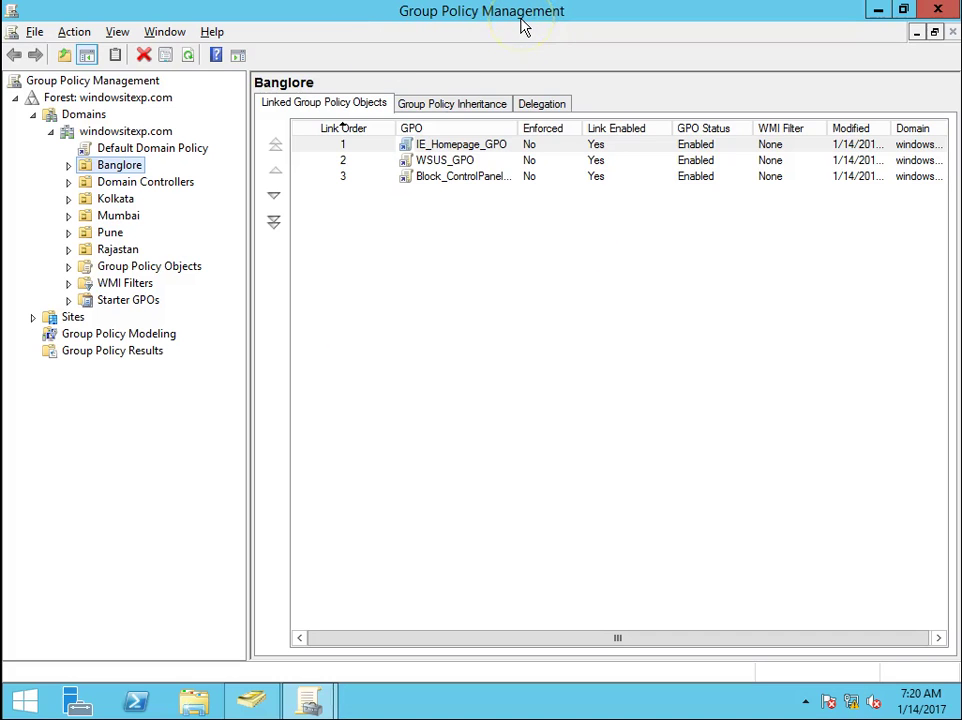
- Create a GPO named Banglore_Block_US_GPO linked to the Banglore OU
right_click(120, 168)
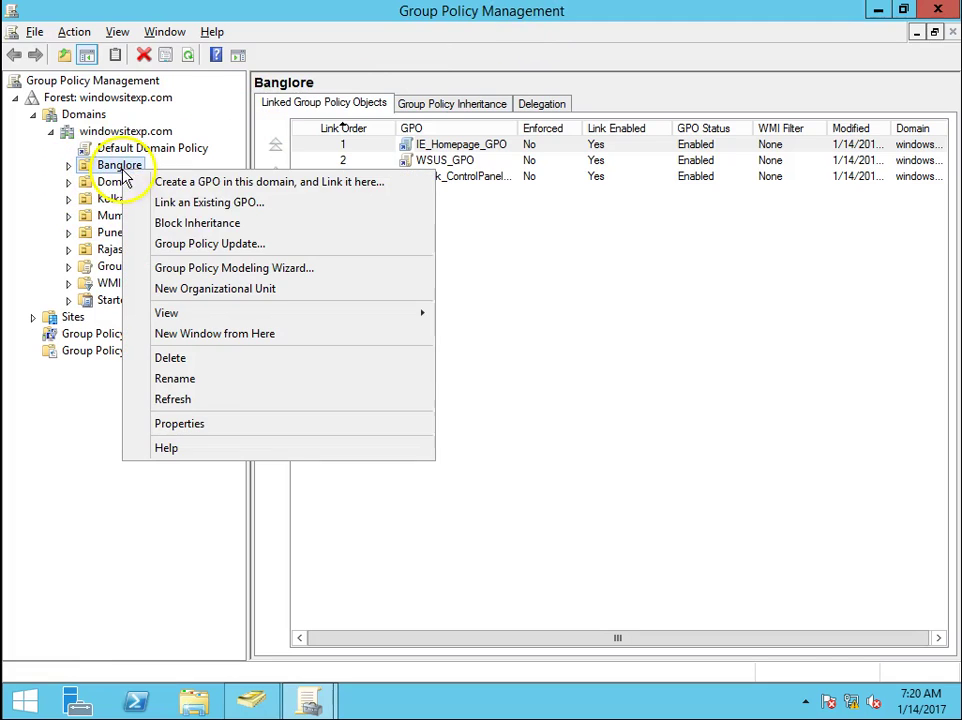
click(222, 182)
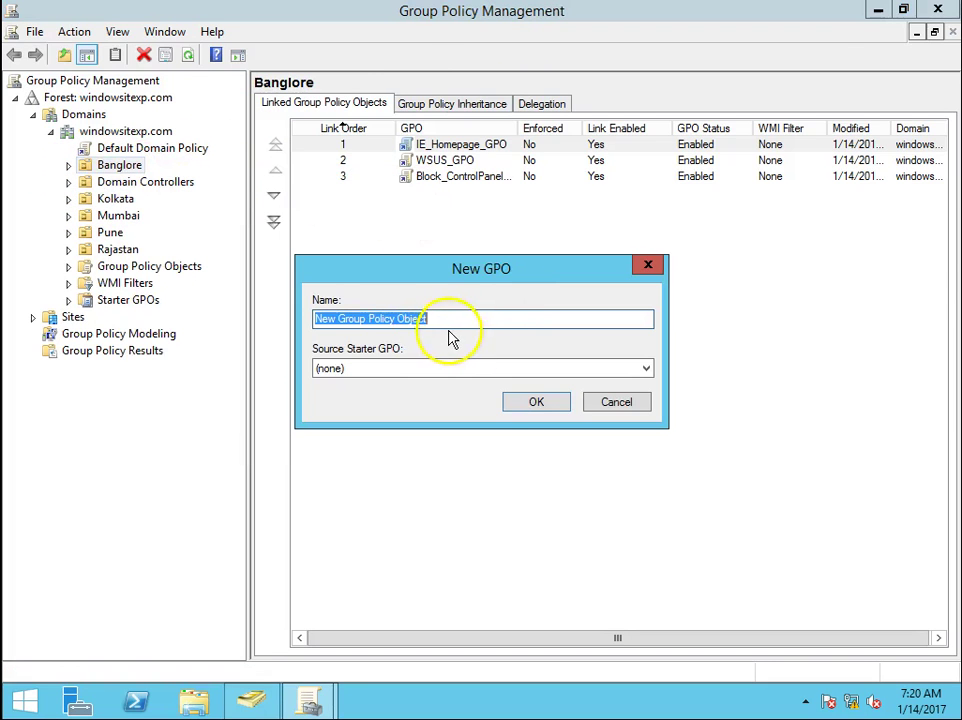
text(Ba)
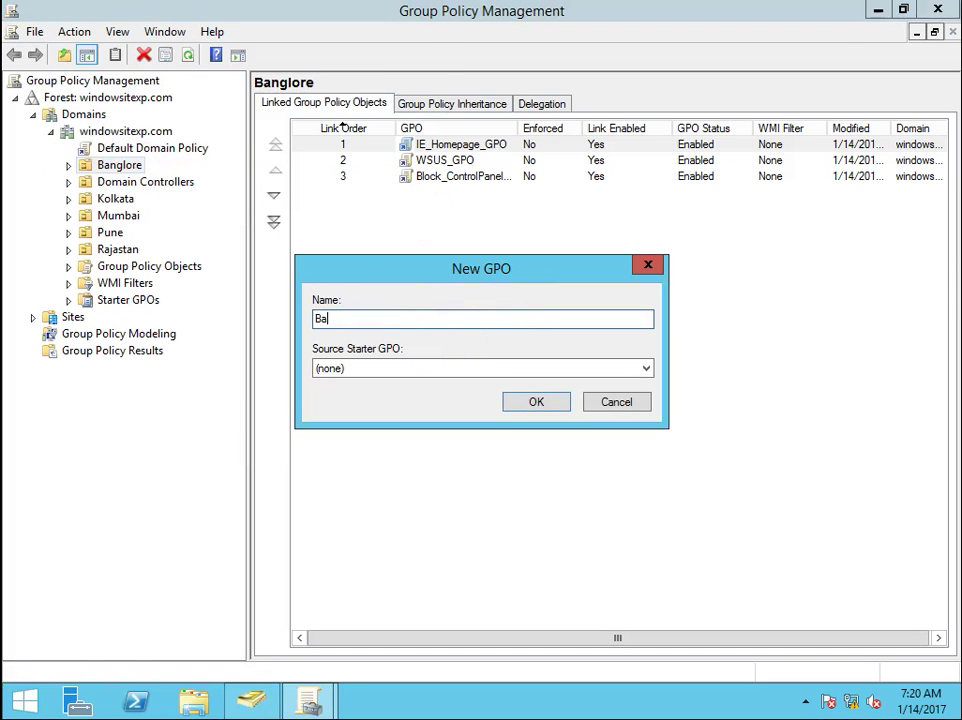
text(nglore)
text(_)
text(Blo)
text(ck)
text(_)
text(US_GP)
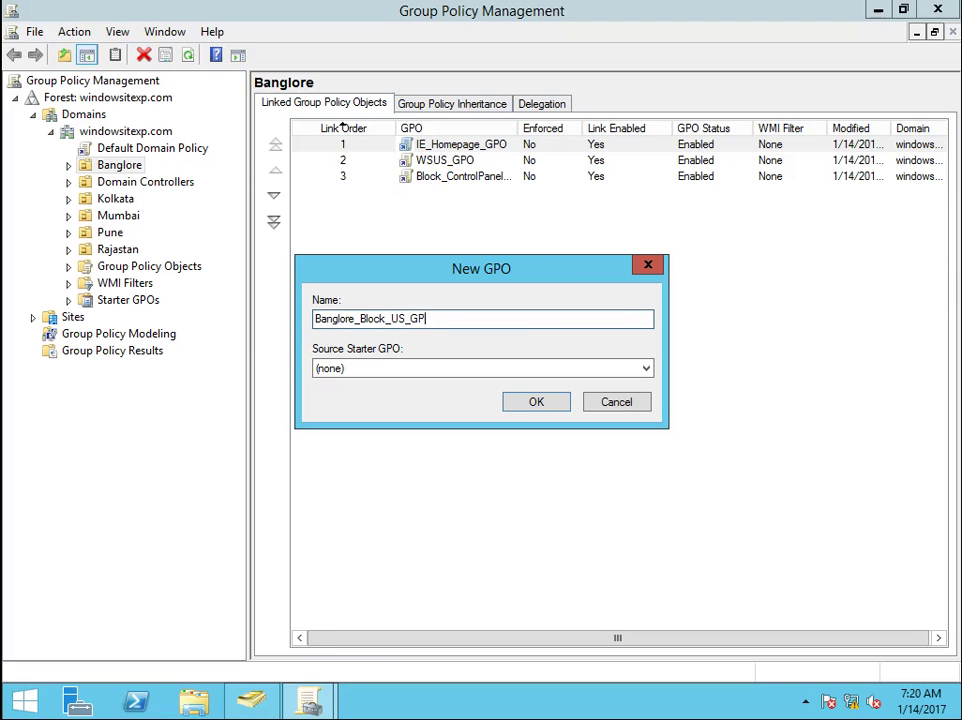
text(O)
key(Return)
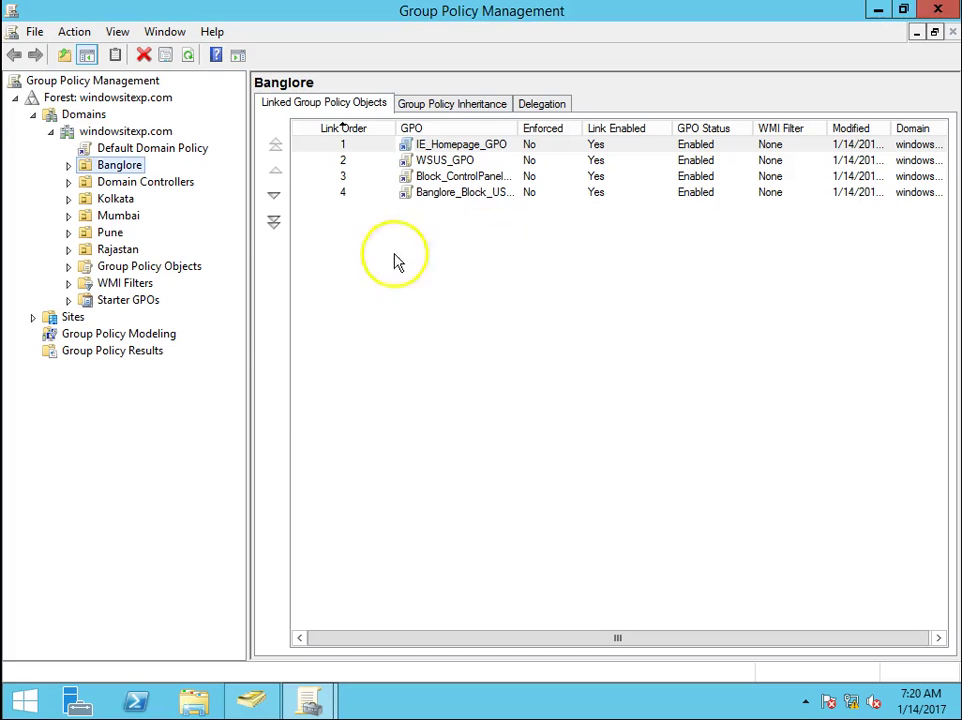
- Open the Banglore_Block_US_GPO link under Banglore in the policy editor
click(107, 164)
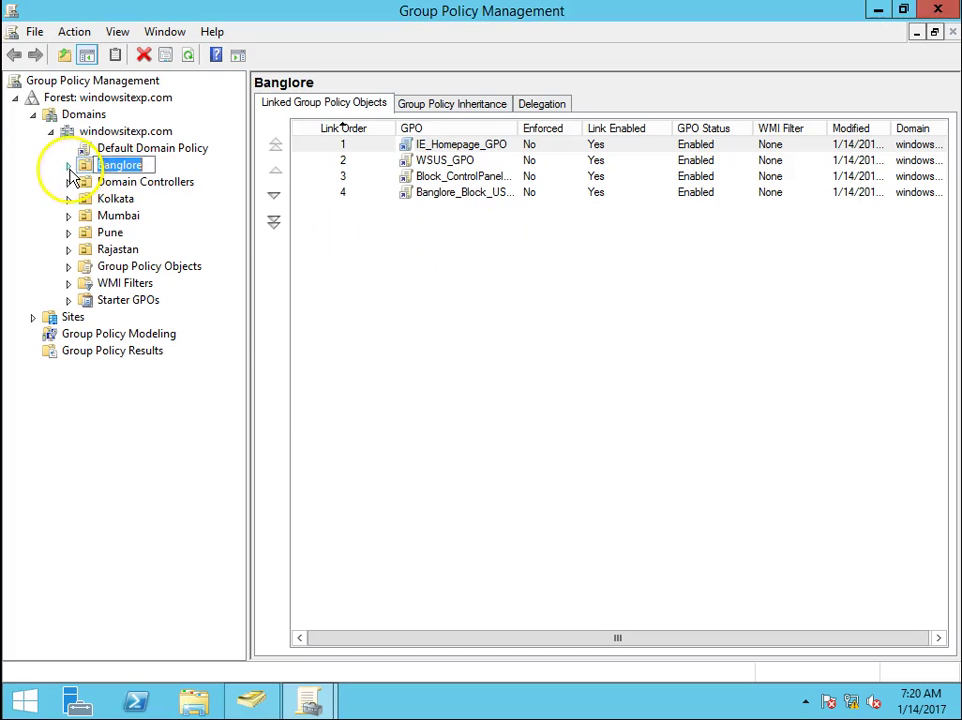
click(68, 166)
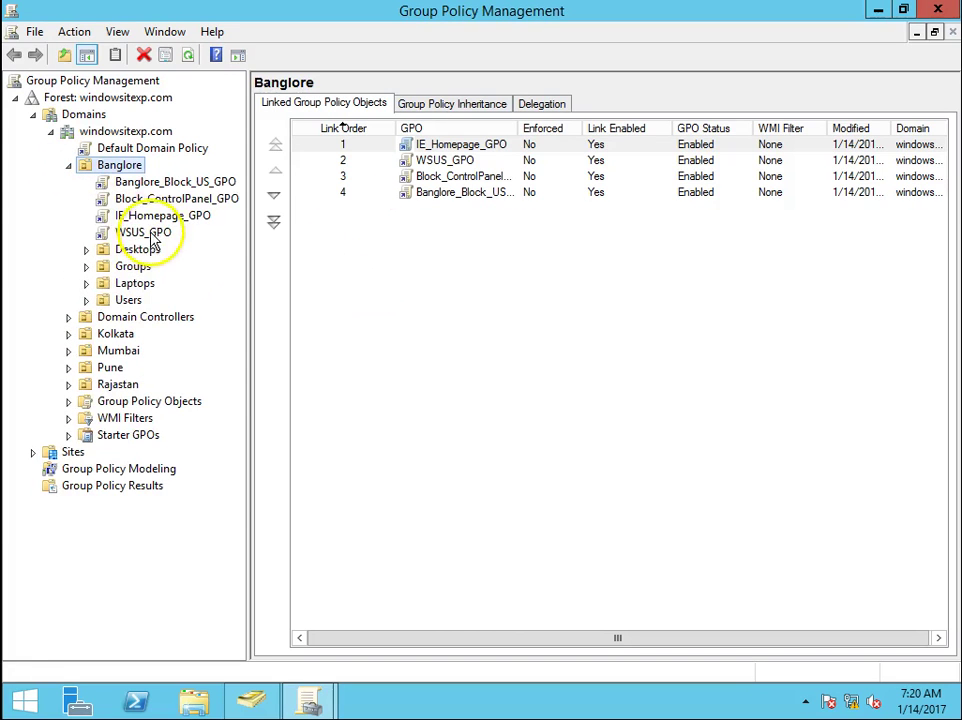
click(163, 182)
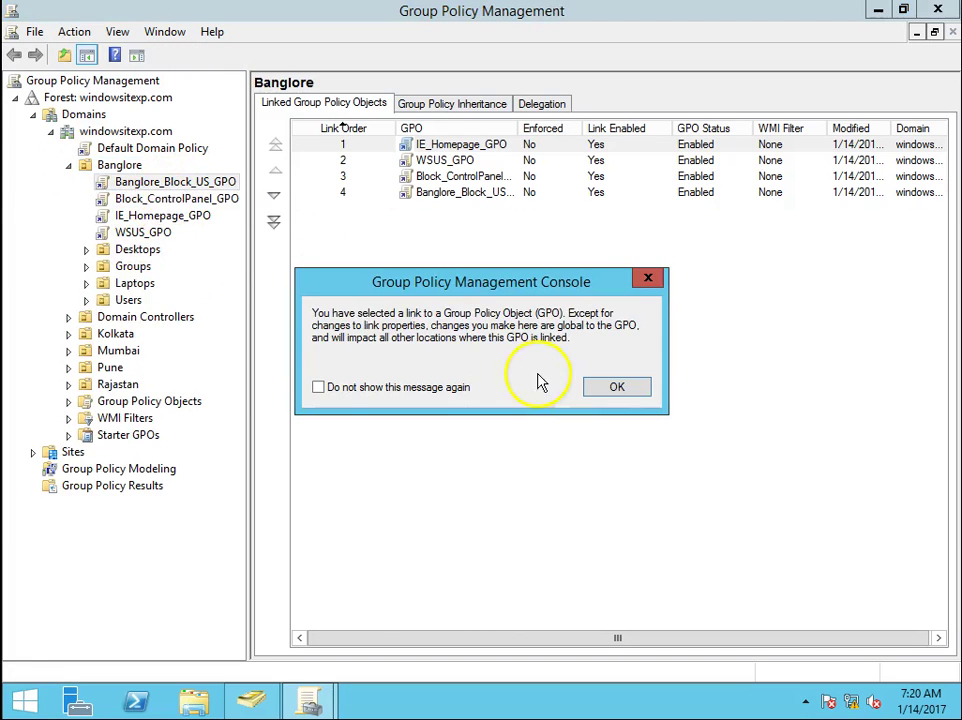
click(613, 390)
right_click(160, 186)
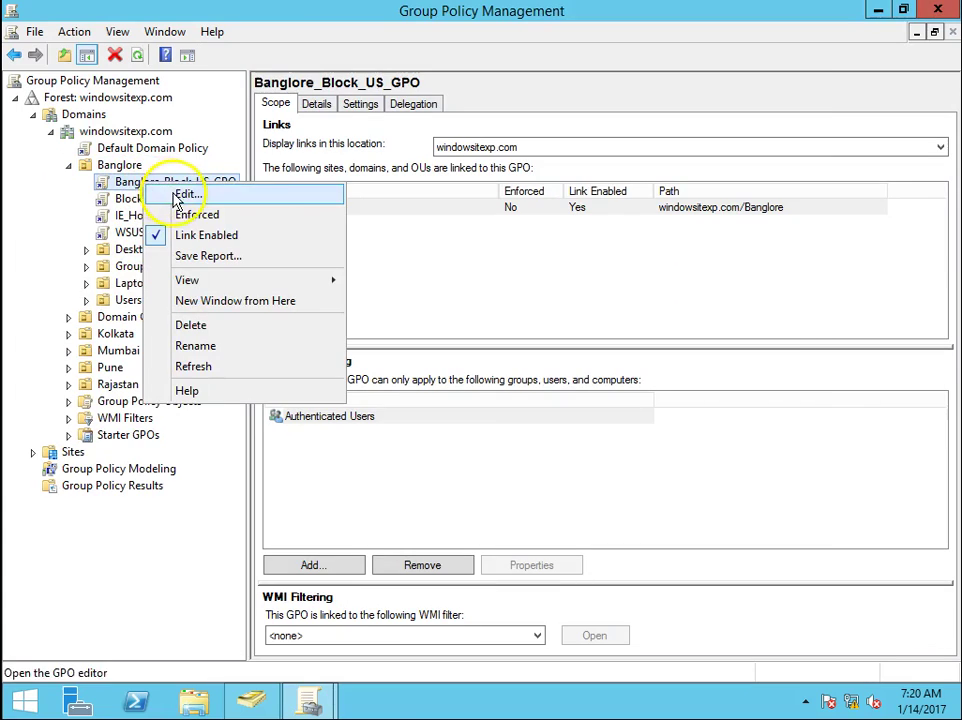
click(185, 195)
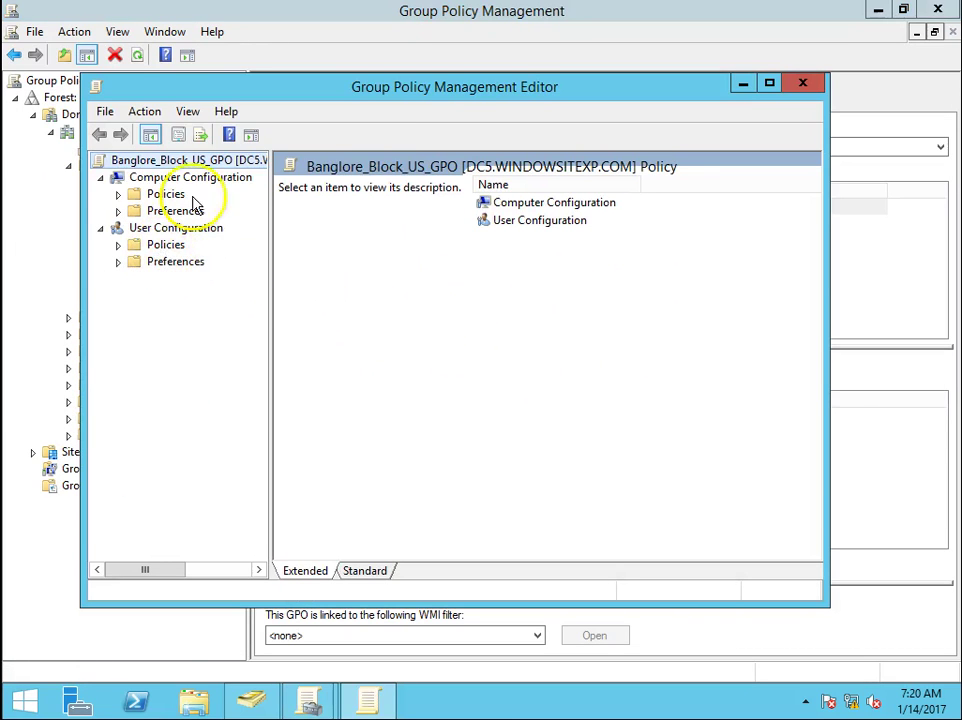
- Maximize the editor and expand Computer Configuration > Policies > Administrative Templates > System
double_click(265, 90)
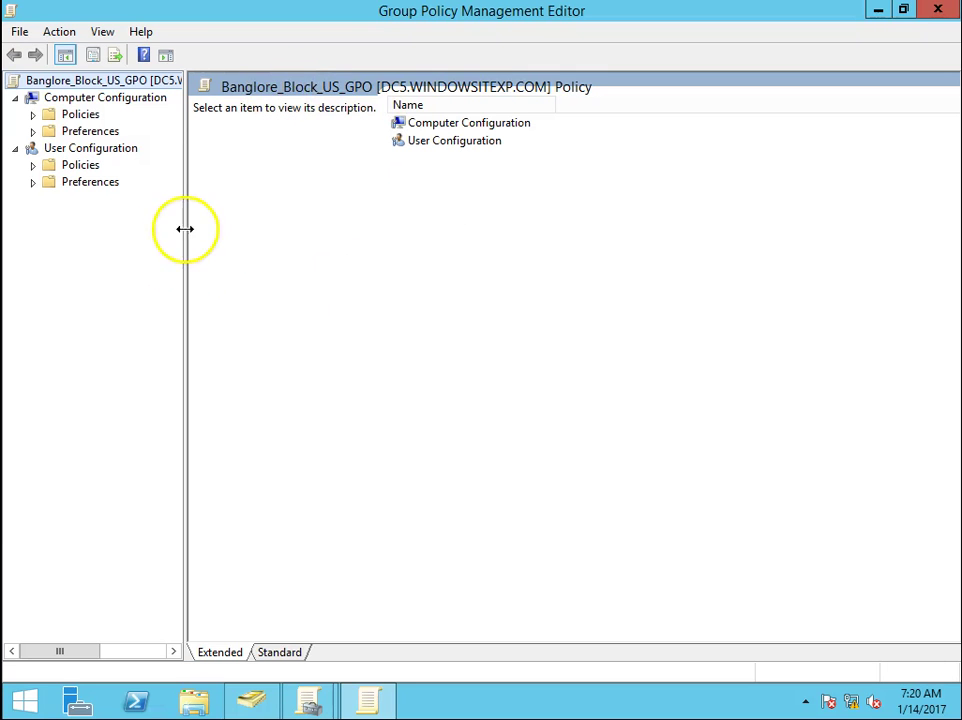
drag(185, 229, 249, 229)
click(68, 114)
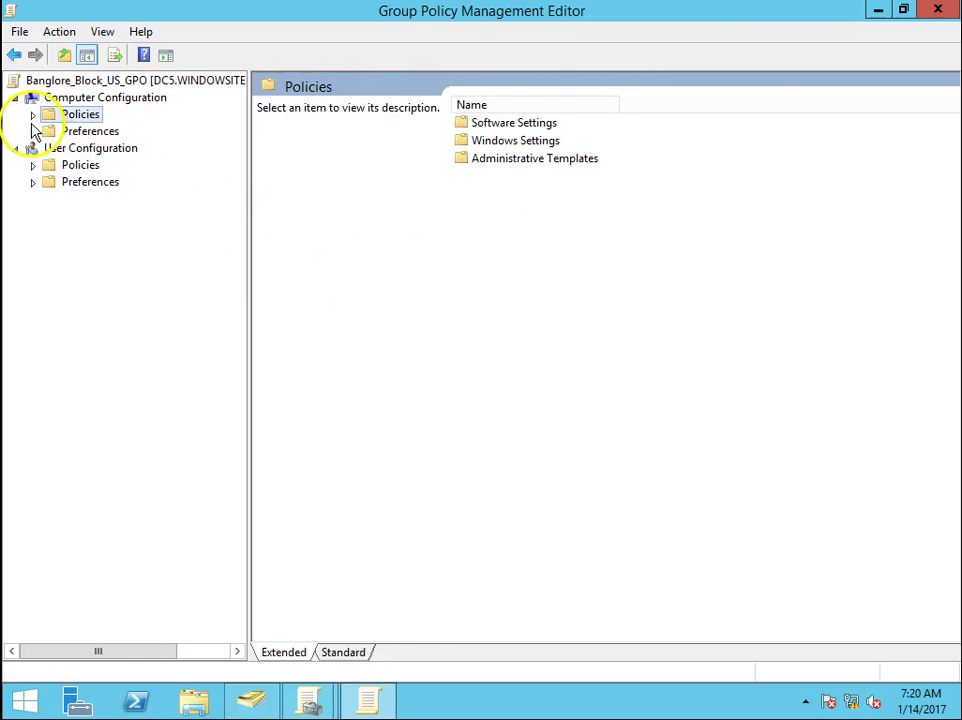
click(32, 114)
double_click(62, 164)
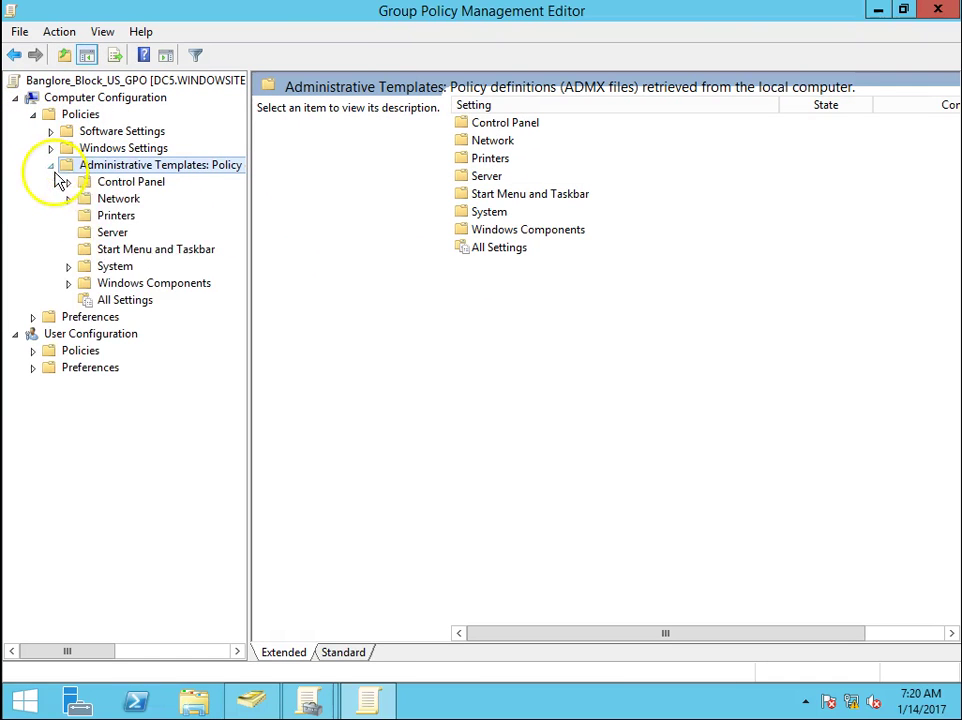
click(97, 267)
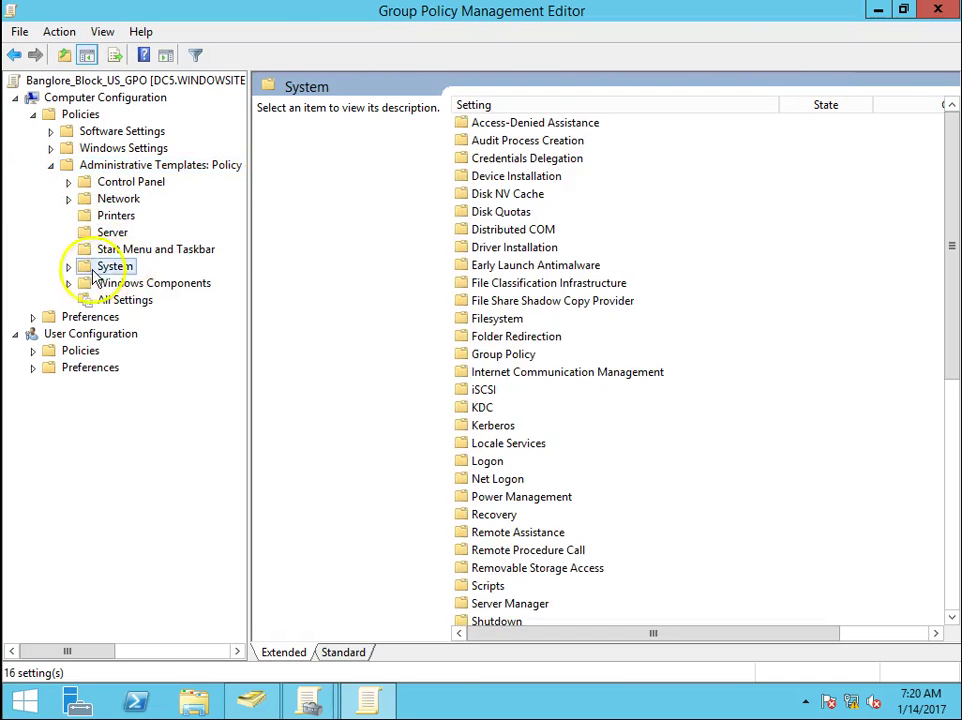
click(68, 266)
drag(247, 313, 362, 313)
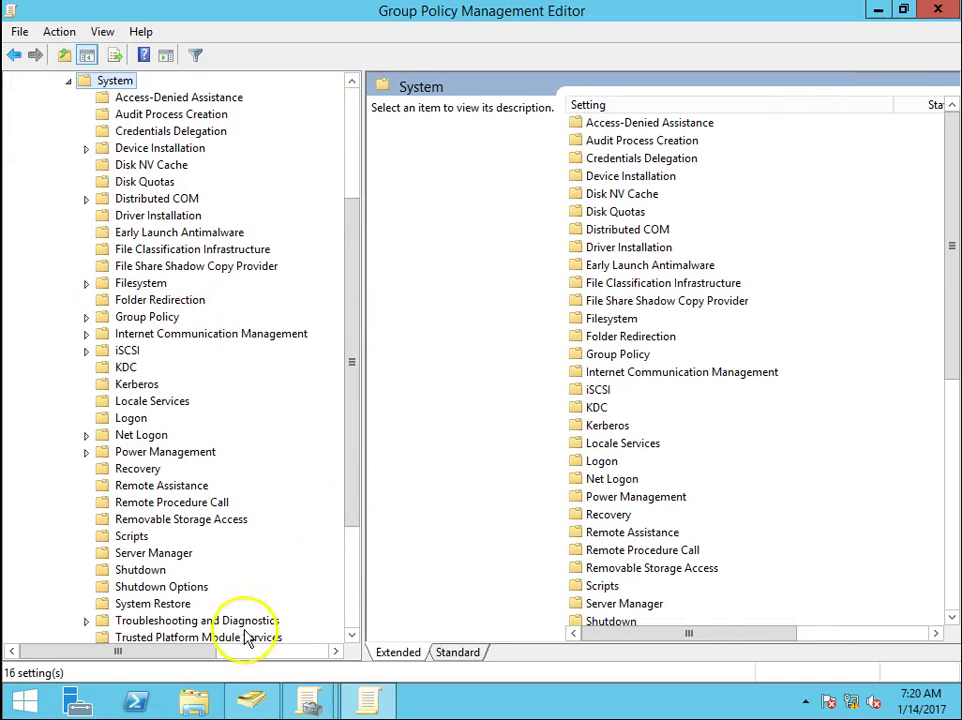
- List Removable Storage Access settings in Standard view and select 'All Removable Storage classes: Deny all access'
click(190, 524)
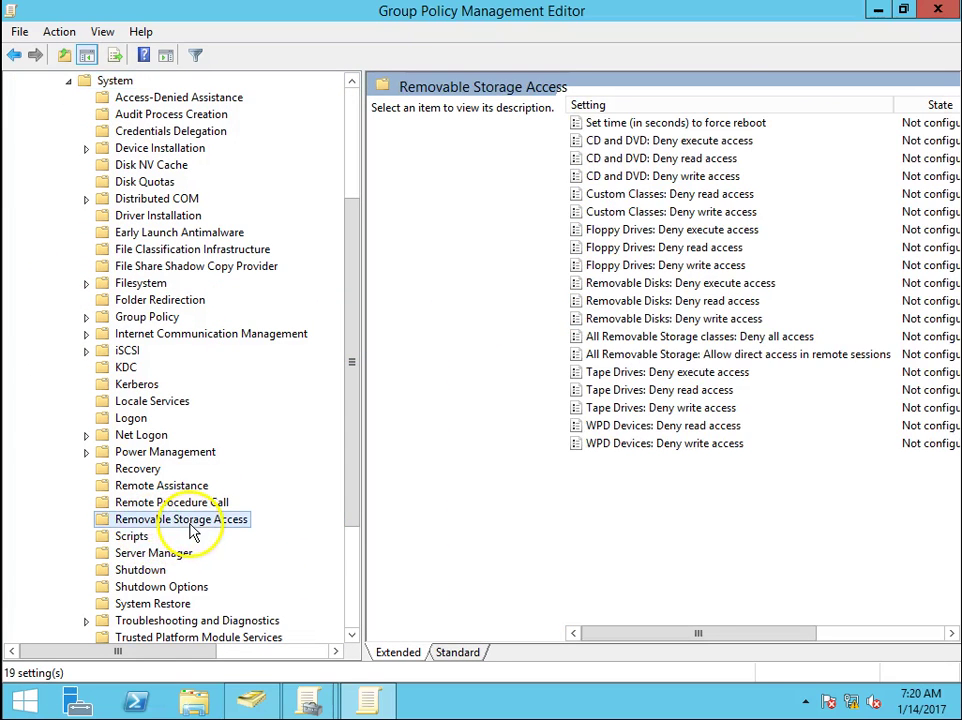
click(469, 656)
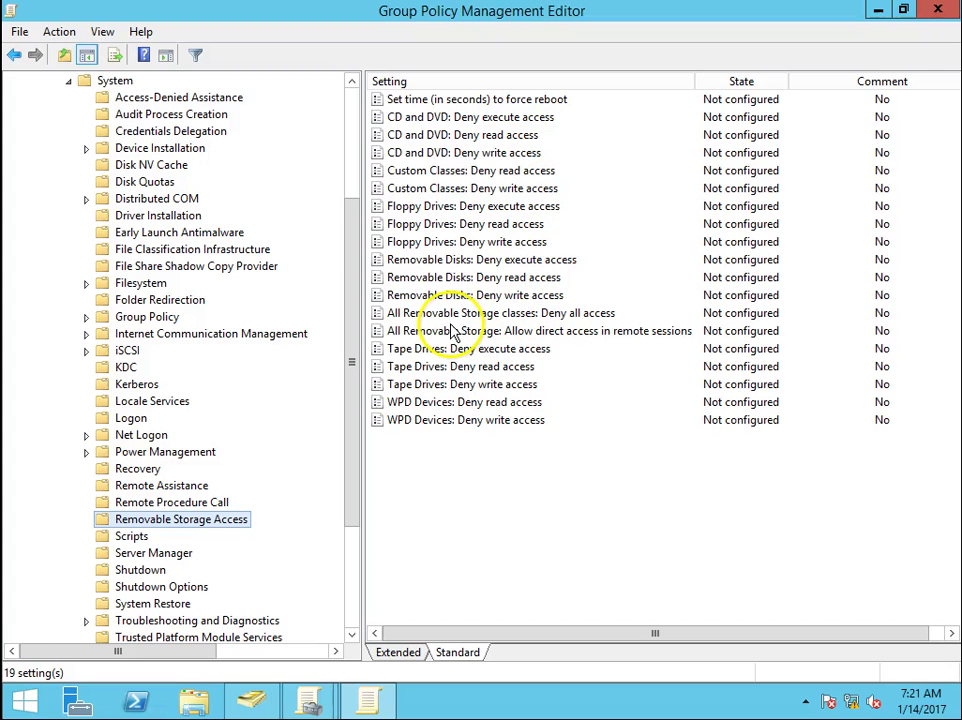
click(686, 316)
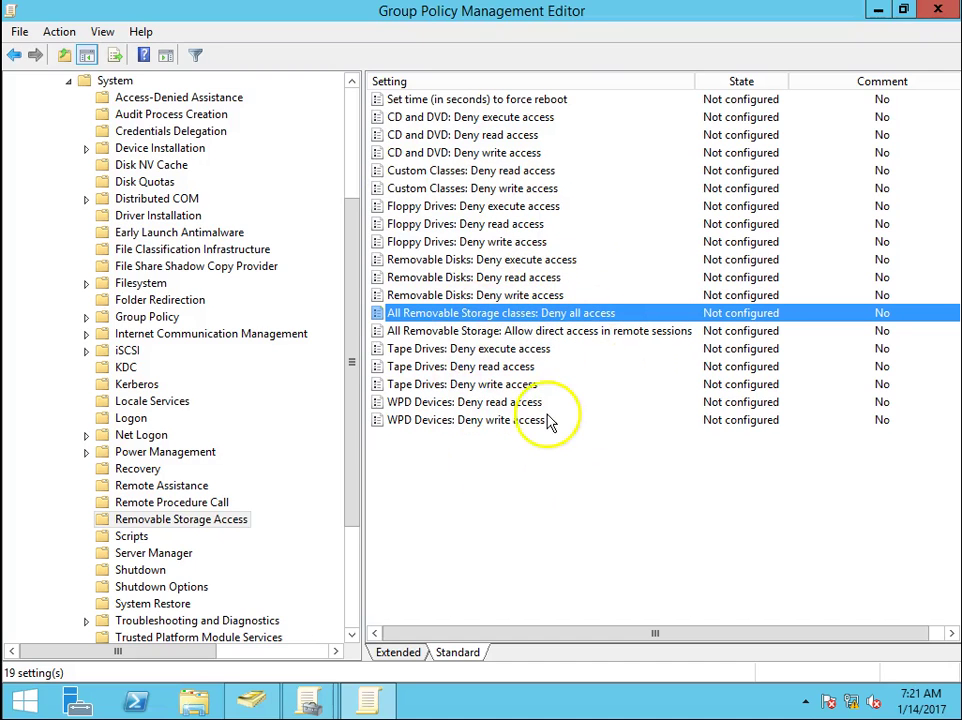
- Set 'All Removable Storage classes: Deny all access' to Enabled and close the policy editor
double_click(618, 316)
click(92, 168)
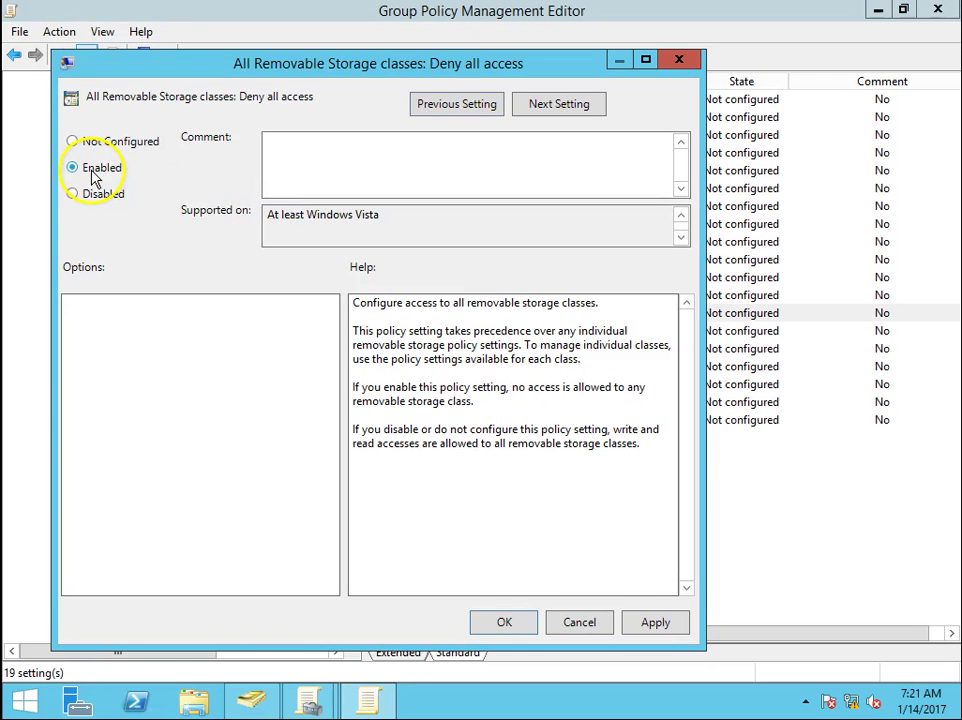
click(652, 625)
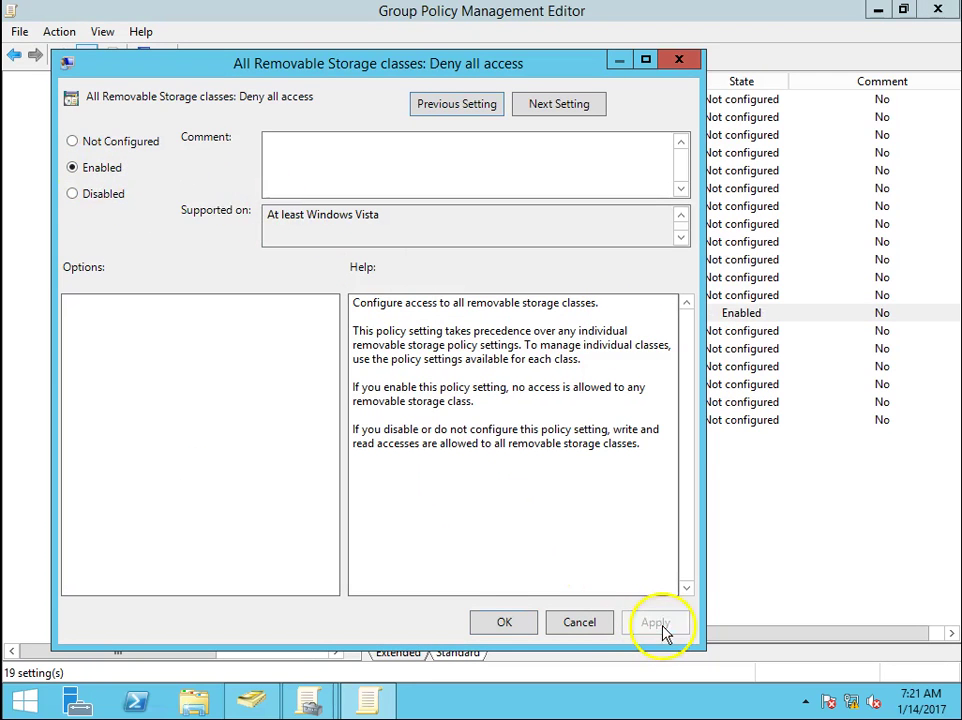
click(505, 624)
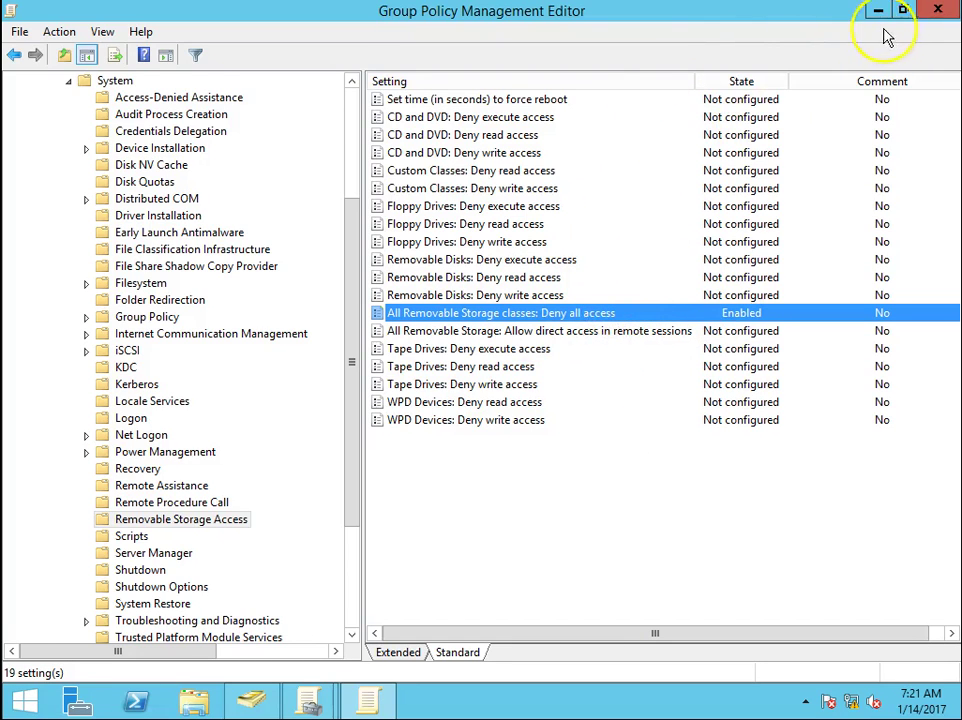
click(945, 17)
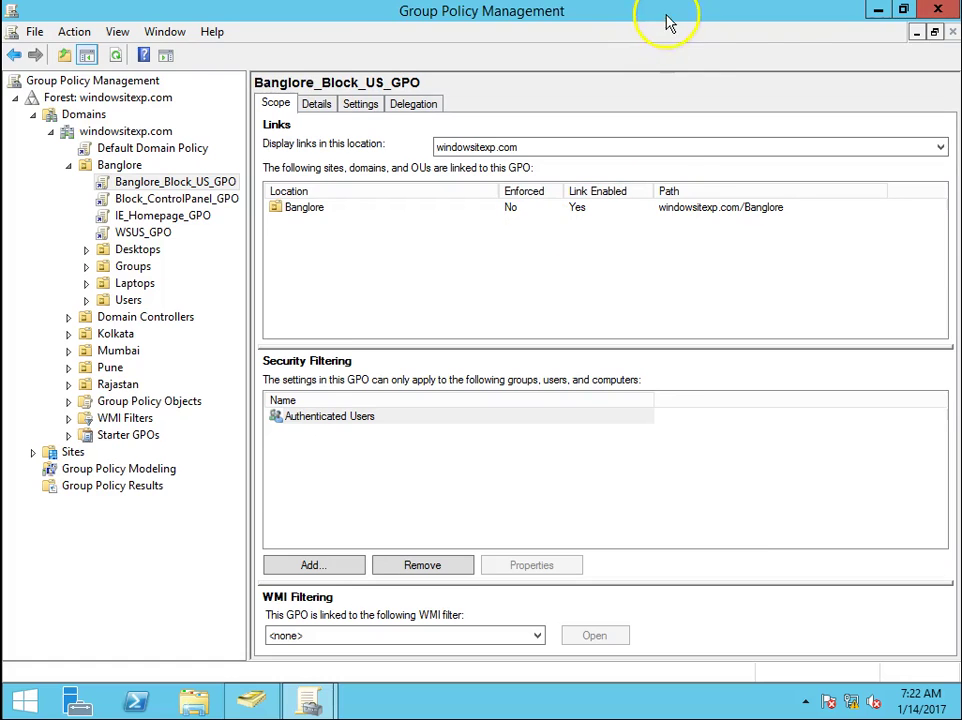
- Restore Group Policy Management to a smaller window, then close the console
mouse_move(670, 22)
mouse_down()
mouse_move(747, 21)
mouse_move(429, 90)
mouse_move(541, 90)
mouse_up()
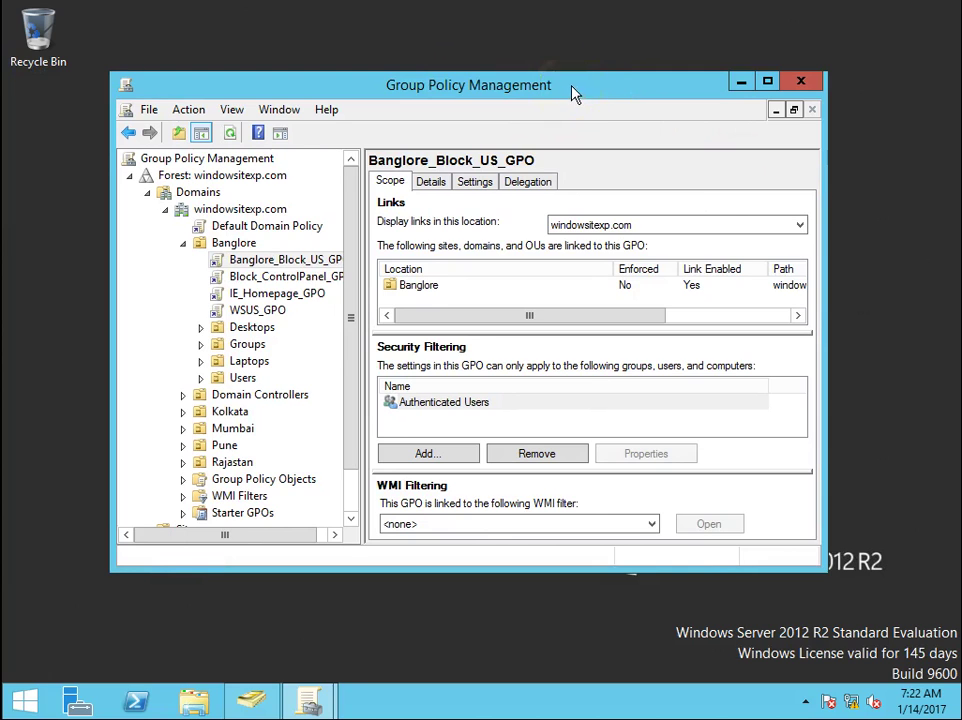
click(808, 90)
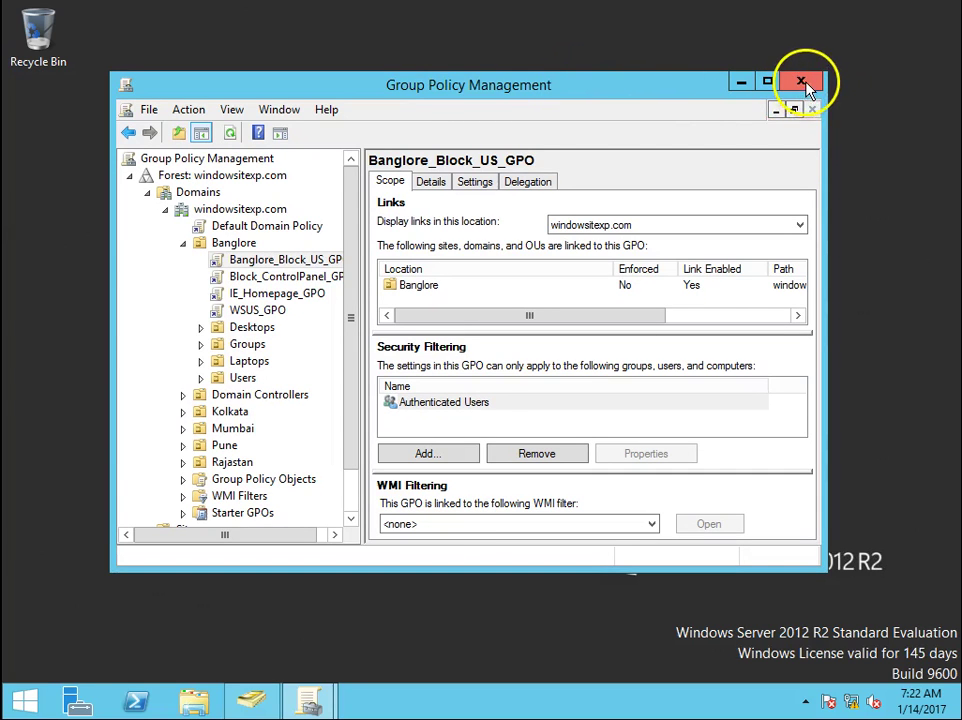